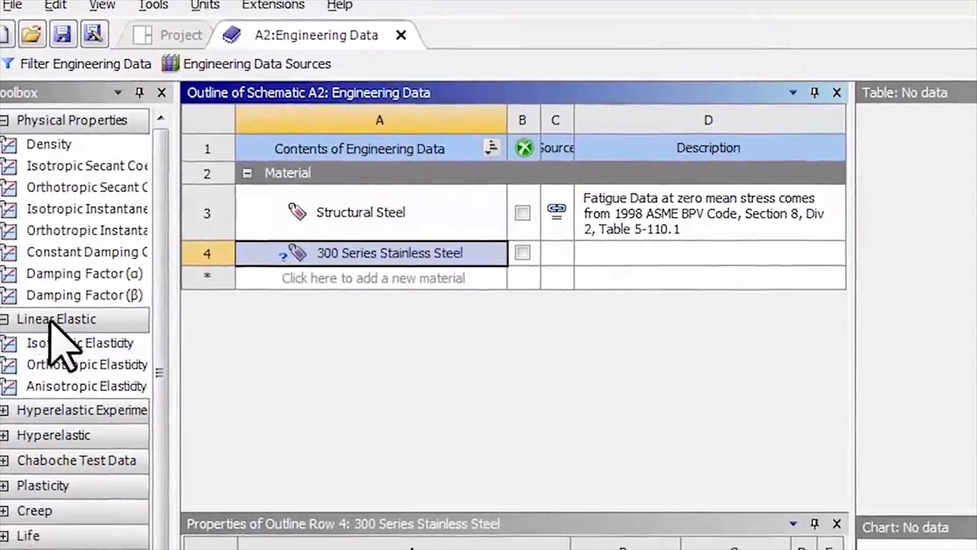
- Add Isotropic Elasticity to the 300 Series Stainless Steel material and set its Young's Modulus to 2.9e7 psi
{"action": "left_click_drag", "start_coordinate": [52, 340], "coordinate": [355, 246]}
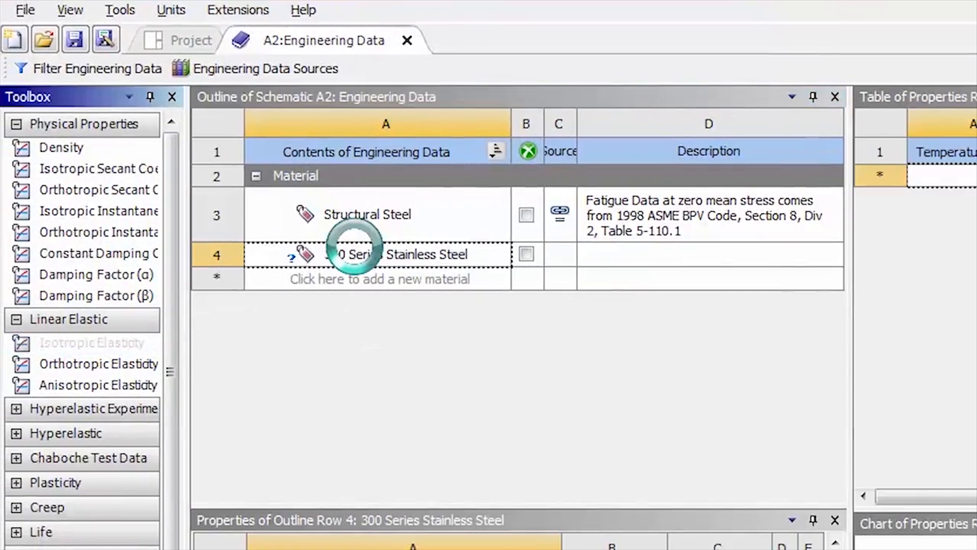
{"action": "left_click", "coordinate": [171, 10]}
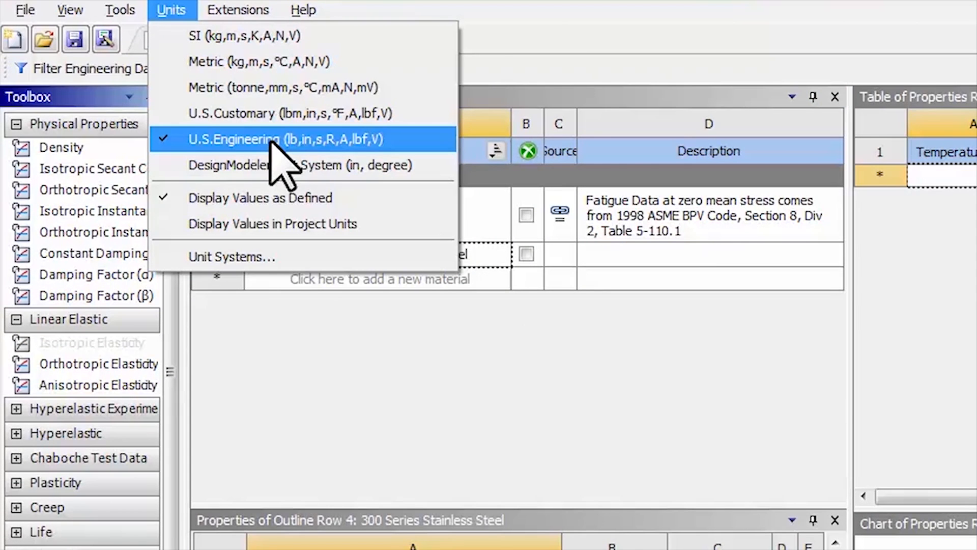
{"action": "left_click", "coordinate": [464, 416]}
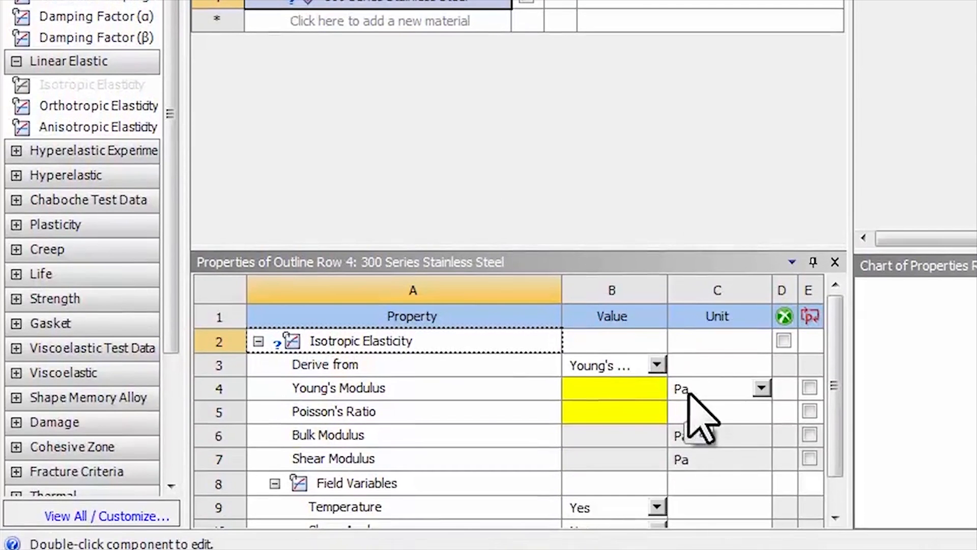
{"action": "left_click", "coordinate": [763, 388]}
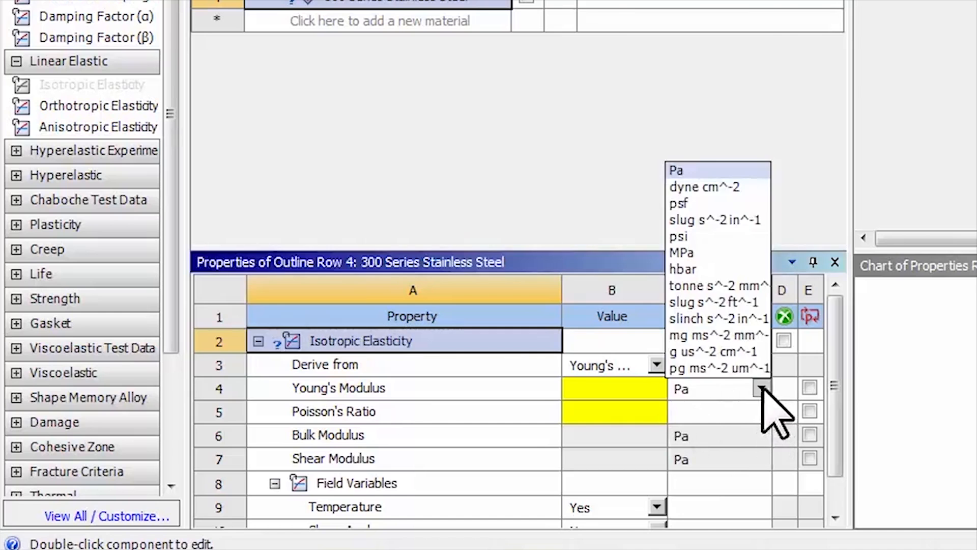
{"action": "left_click", "coordinate": [728, 238]}
{"action": "left_click", "coordinate": [611, 389]}
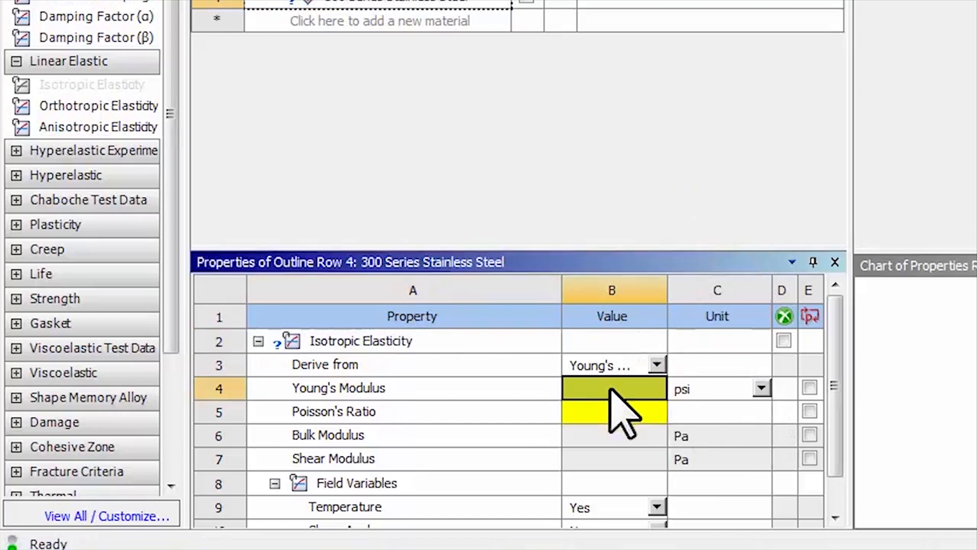
{"action": "type", "text": "2.9e7"}
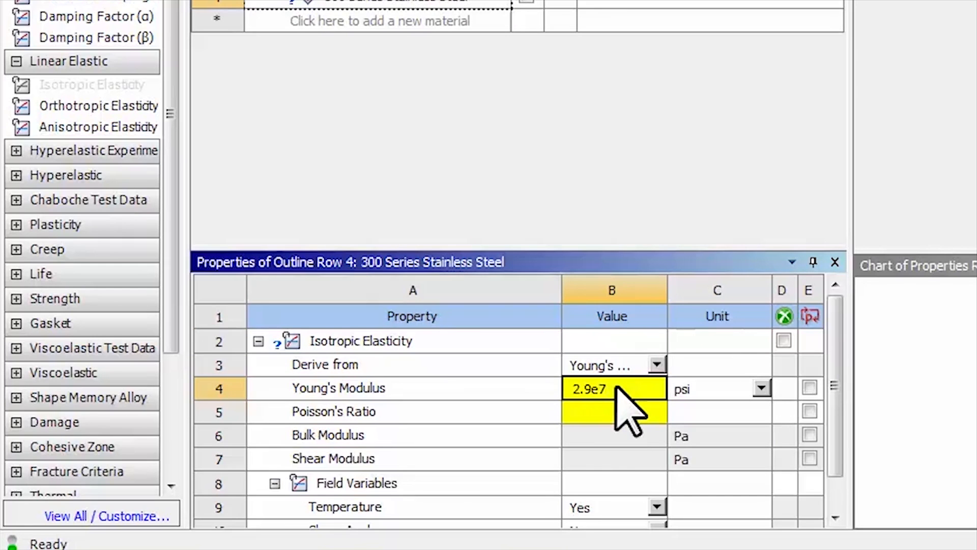
- Set the Poisson's Ratio of 300 Series Stainless Steel to 0.27
{"action": "left_click", "coordinate": [615, 412]}
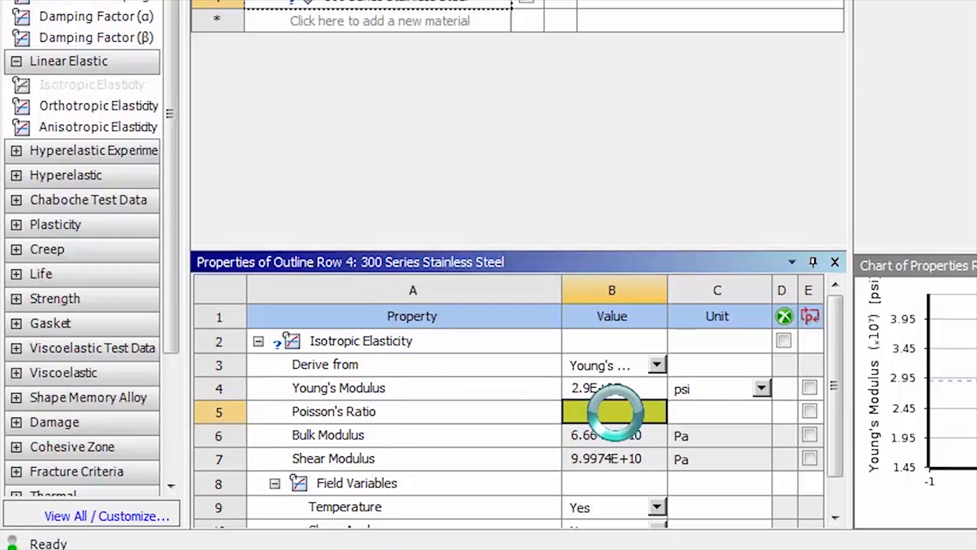
{"action": "type", "text": "0"}
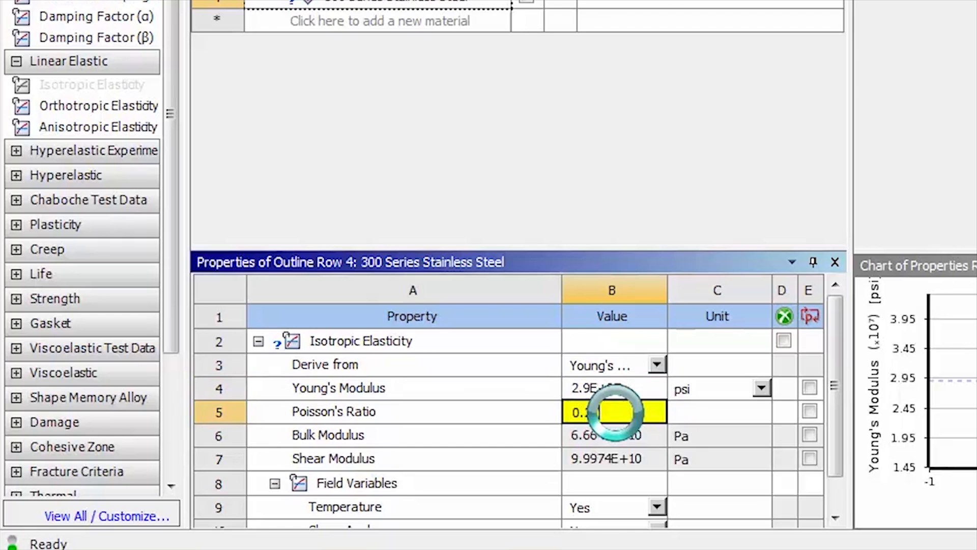
{"action": "type", "text": ".27"}
{"action": "key", "text": "Return"}
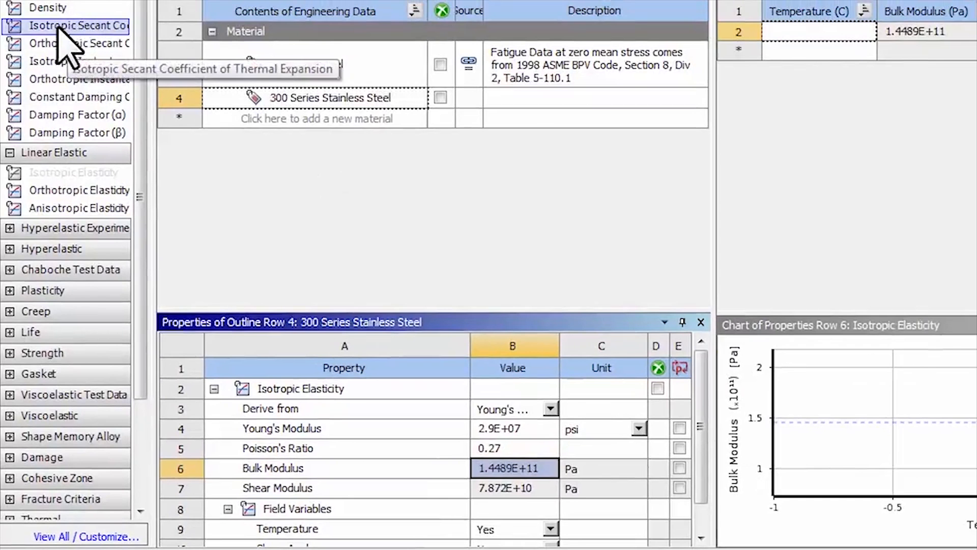
- Add an Isotropic Secant Coefficient of Thermal Expansion to 300 Series Stainless Steel with a value of 1e-5 F^-1
{"action": "left_click_drag", "start_coordinate": [57, 27], "coordinate": [278, 95]}
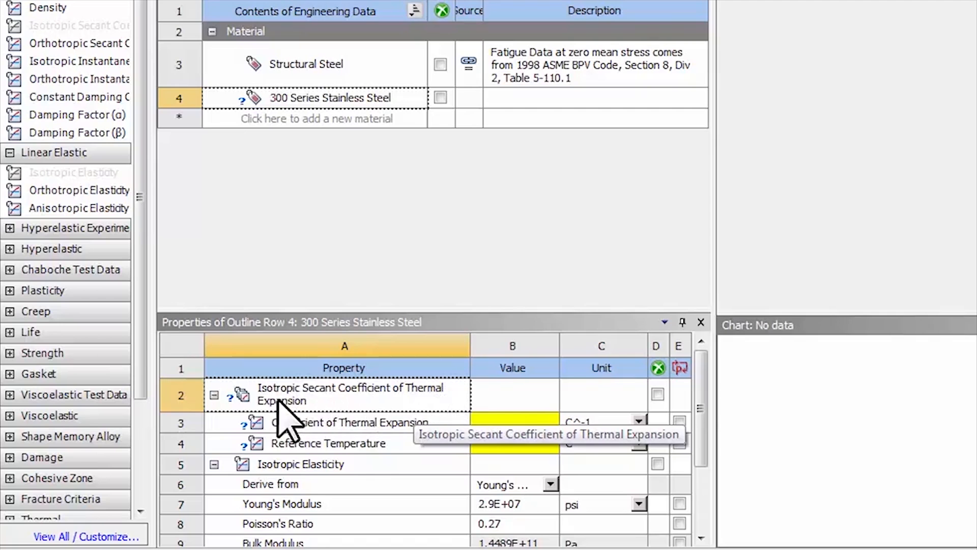
{"action": "left_click", "coordinate": [508, 424]}
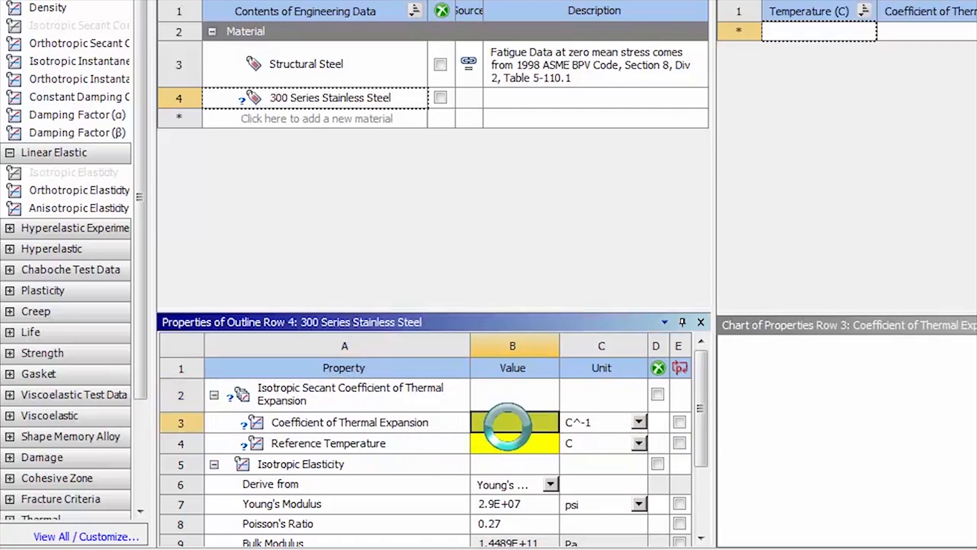
{"action": "left_click", "coordinate": [639, 422]}
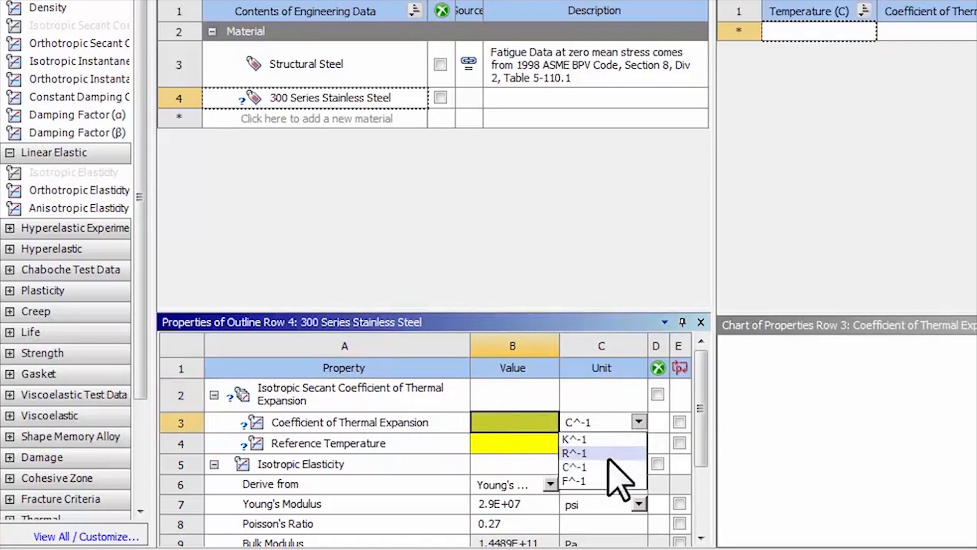
{"action": "left_click", "coordinate": [603, 480]}
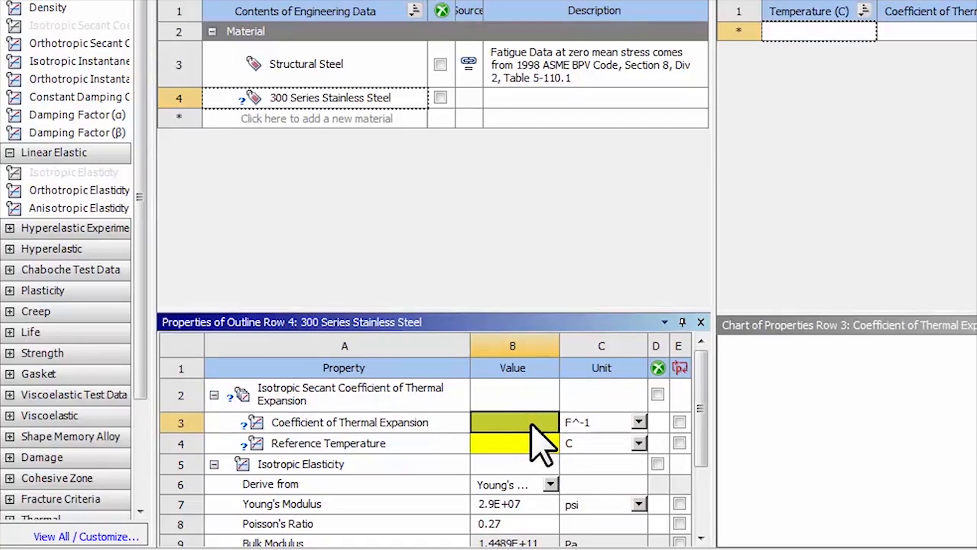
{"action": "type", "text": "1e-5"}
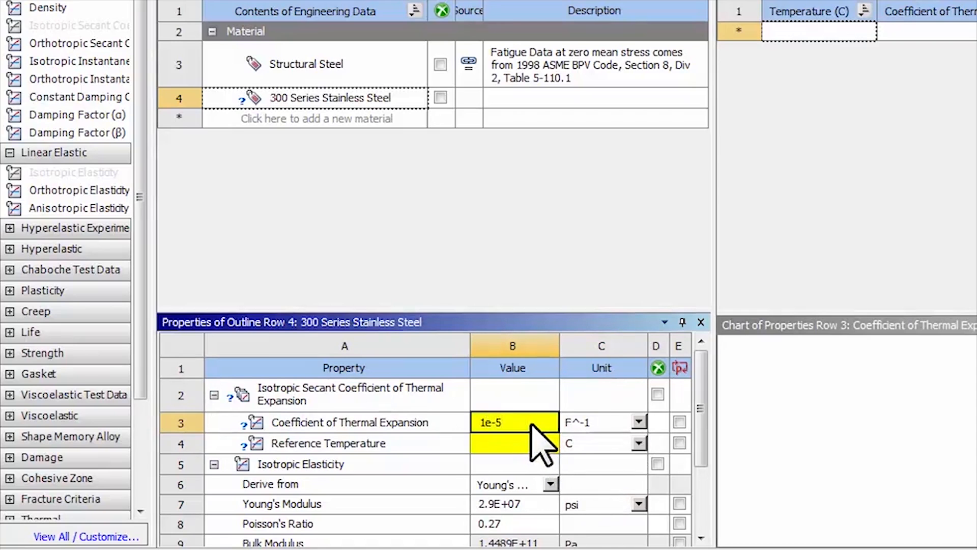
{"action": "key", "text": "Return"}
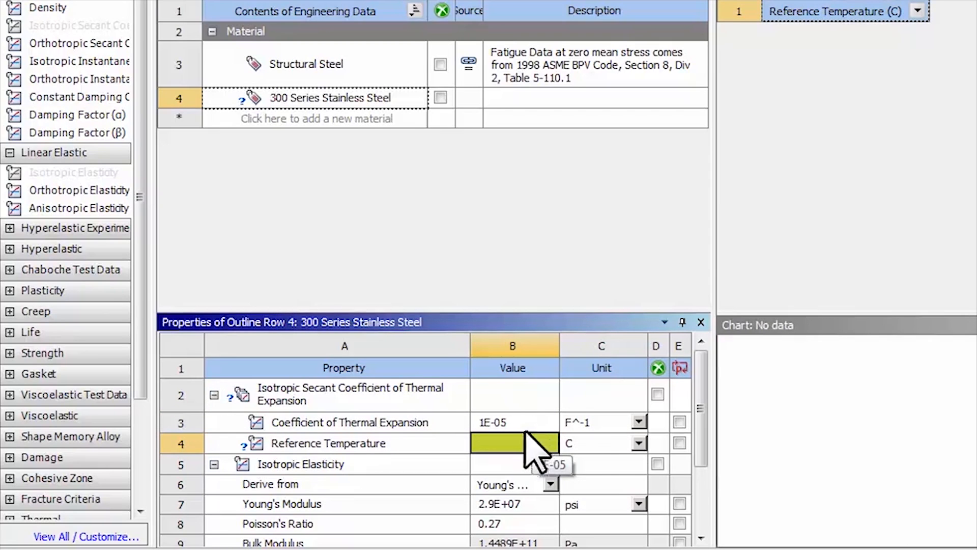
- Set the thermal expansion Reference Temperature of 300 Series Stainless Steel to 70 F
{"action": "left_click", "coordinate": [638, 443]}
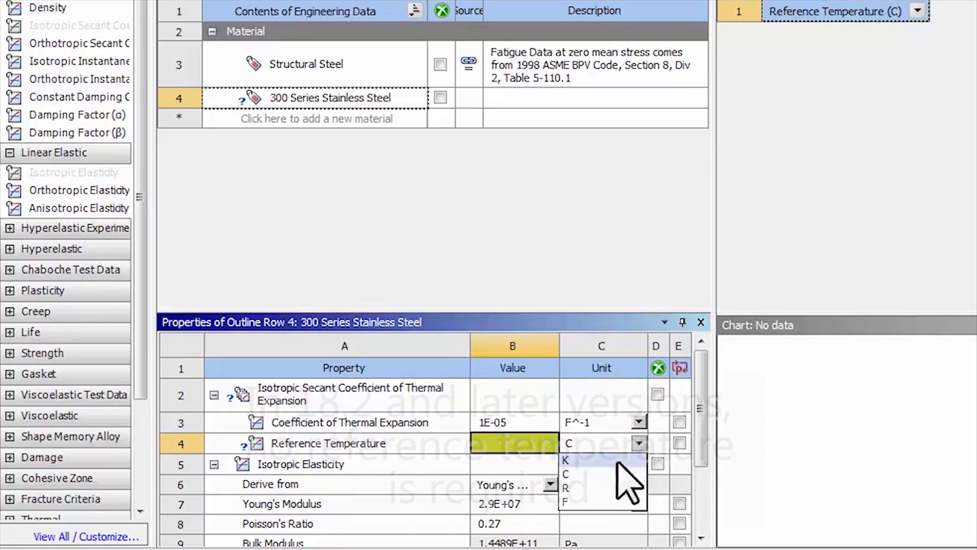
{"action": "left_click", "coordinate": [595, 503]}
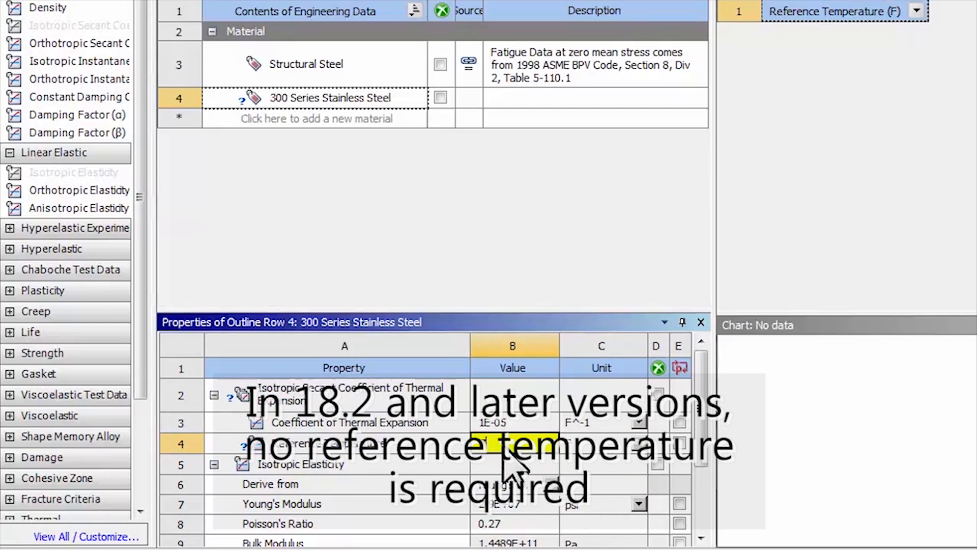
{"action": "left_click", "coordinate": [506, 456]}
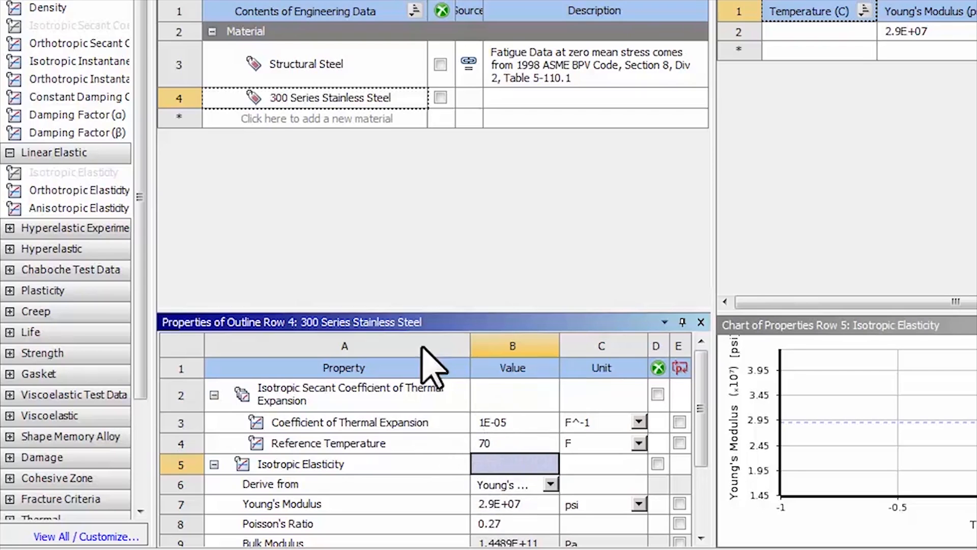
- Duplicate the 300 Series Stainless Steel material and rename the copy A-286 Steel
{"action": "right_click", "coordinate": [314, 99]}
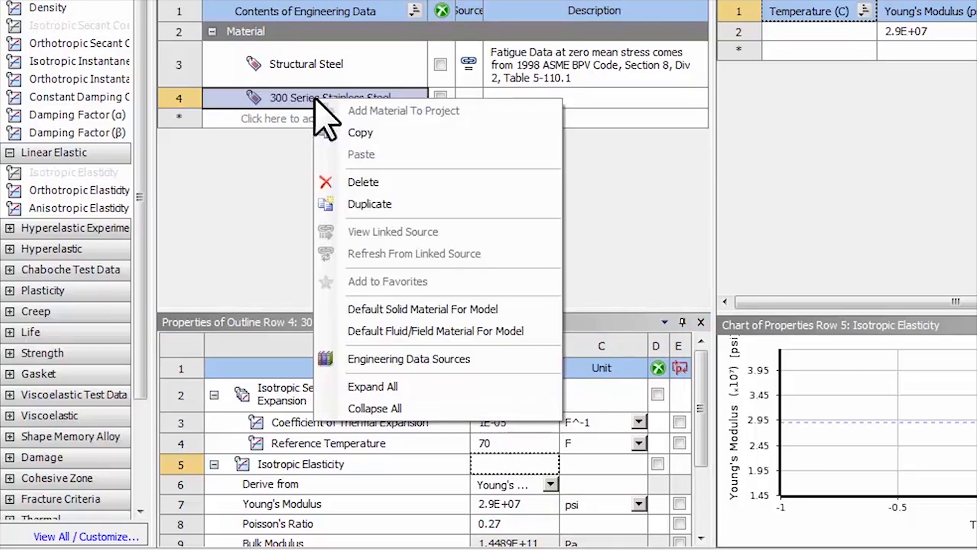
{"action": "left_click", "coordinate": [369, 205]}
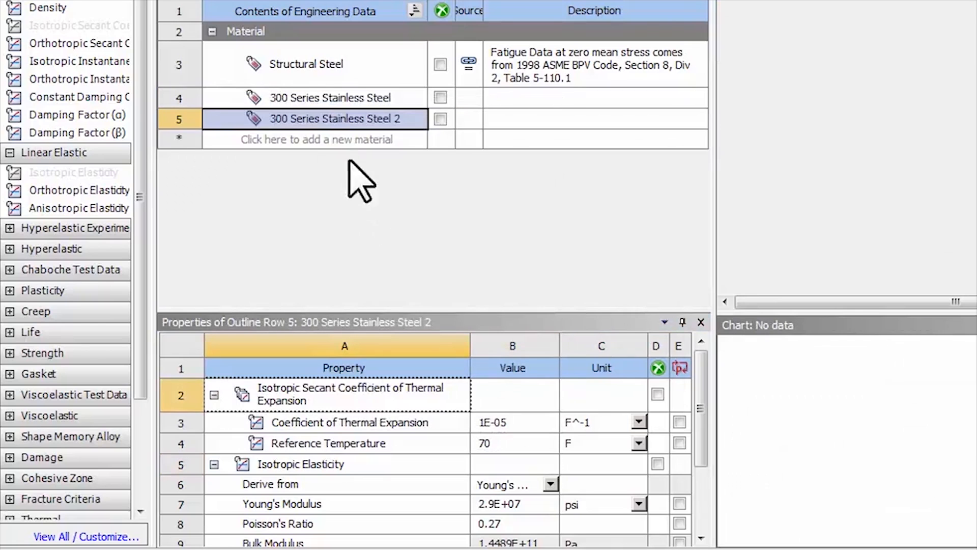
{"action": "left_click", "coordinate": [326, 120]}
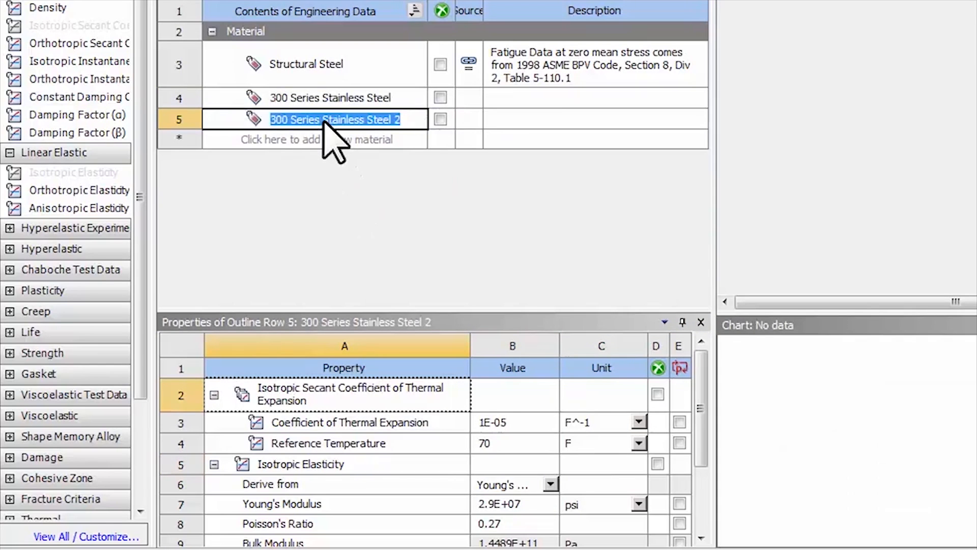
{"action": "type", "text": "A-286"}
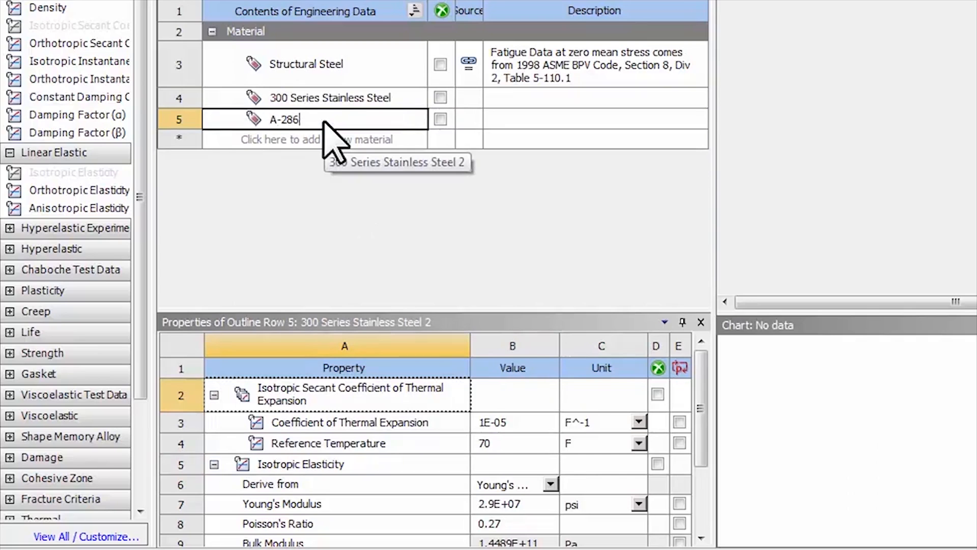
{"action": "type", "text": " Steel"}
{"action": "key", "text": "Return"}
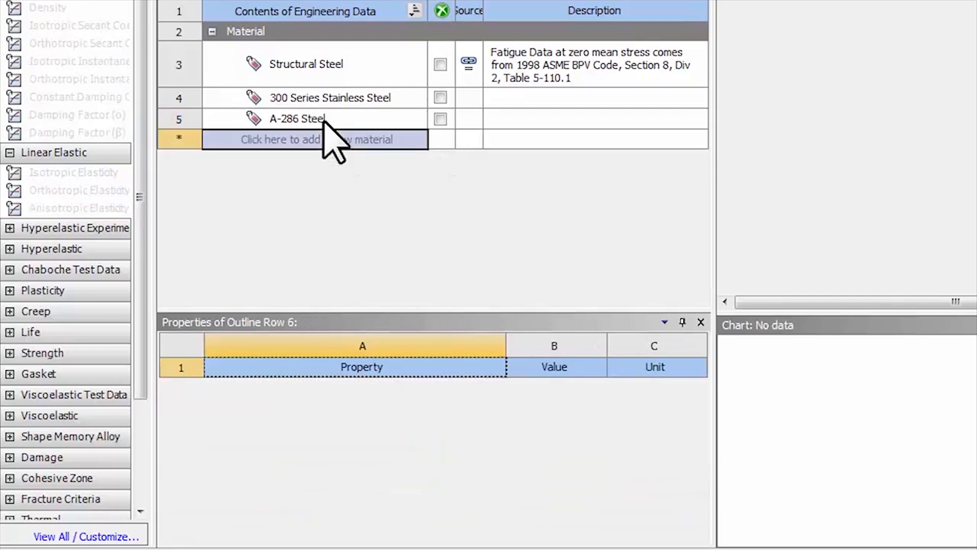
- Set the Coefficient of Thermal Expansion of A-286 Steel to 9.5e-6 F^-1
{"action": "left_click", "coordinate": [335, 123]}
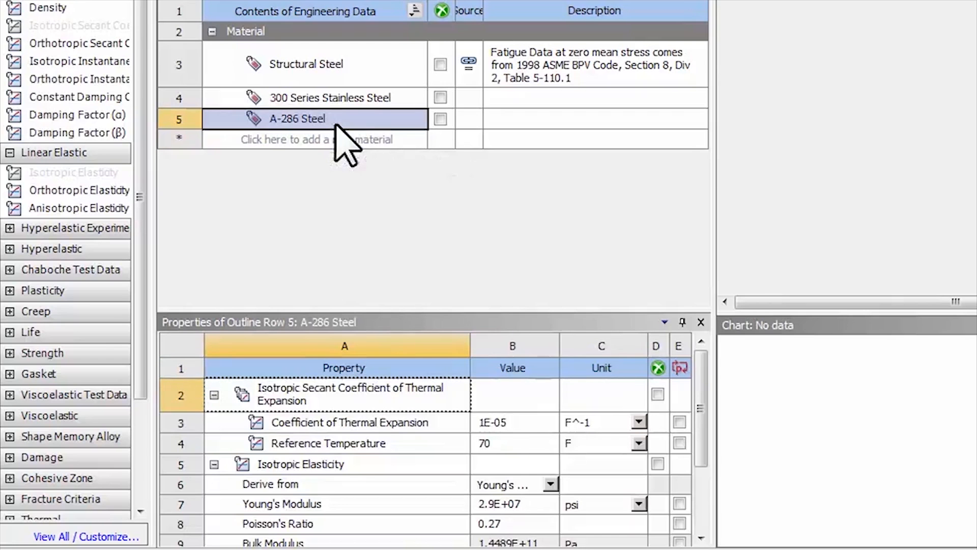
{"action": "left_click", "coordinate": [511, 429]}
{"action": "type", "text": "9.5"}
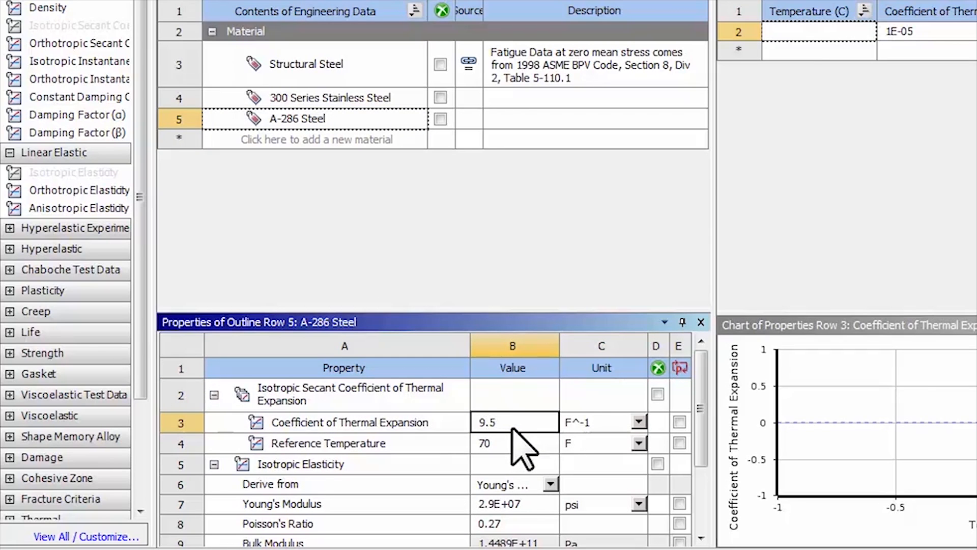
{"action": "type", "text": "e-6"}
{"action": "key", "text": "Return"}
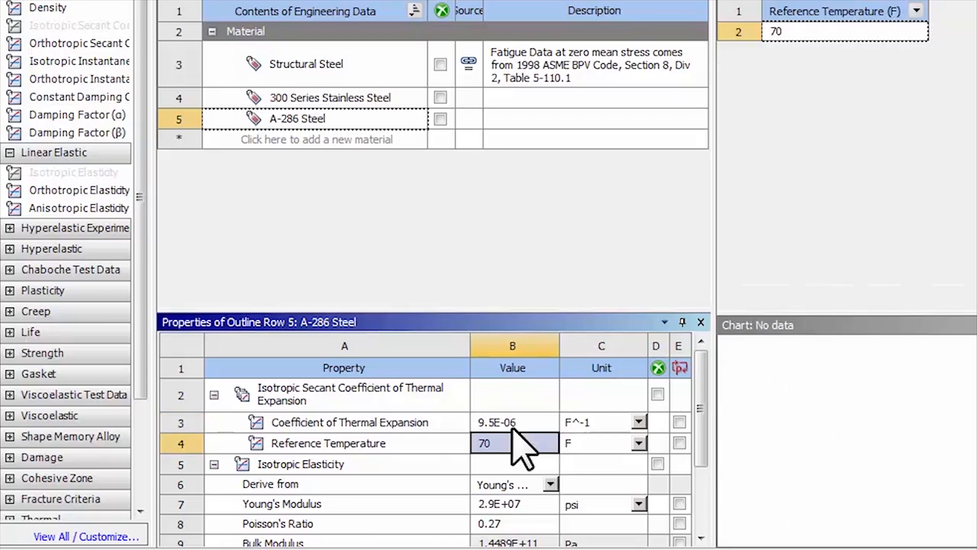
- Set the Poisson's Ratio of A-286 Steel to 0.31
{"action": "left_click", "coordinate": [514, 501]}
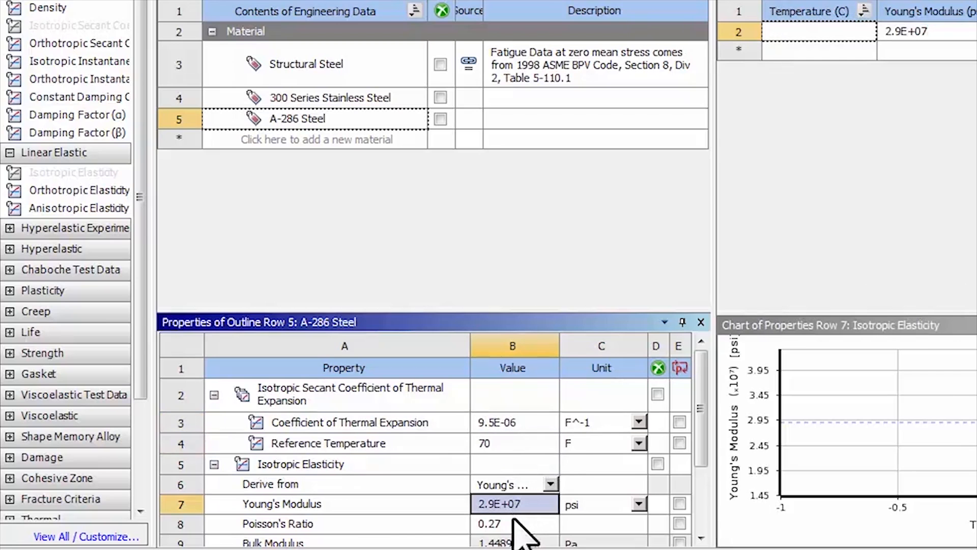
{"action": "left_click", "coordinate": [506, 524]}
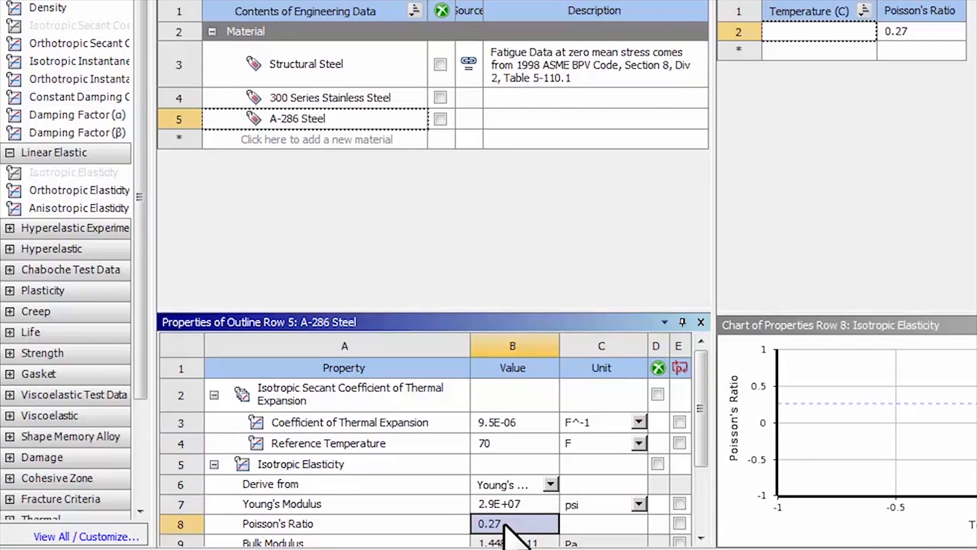
{"action": "left_click", "coordinate": [506, 525]}
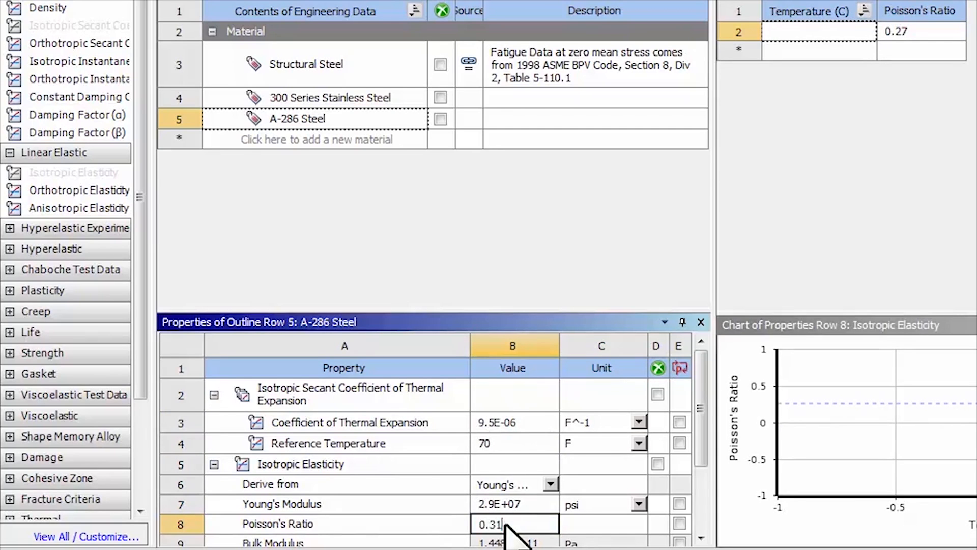
{"action": "key", "text": "Return"}
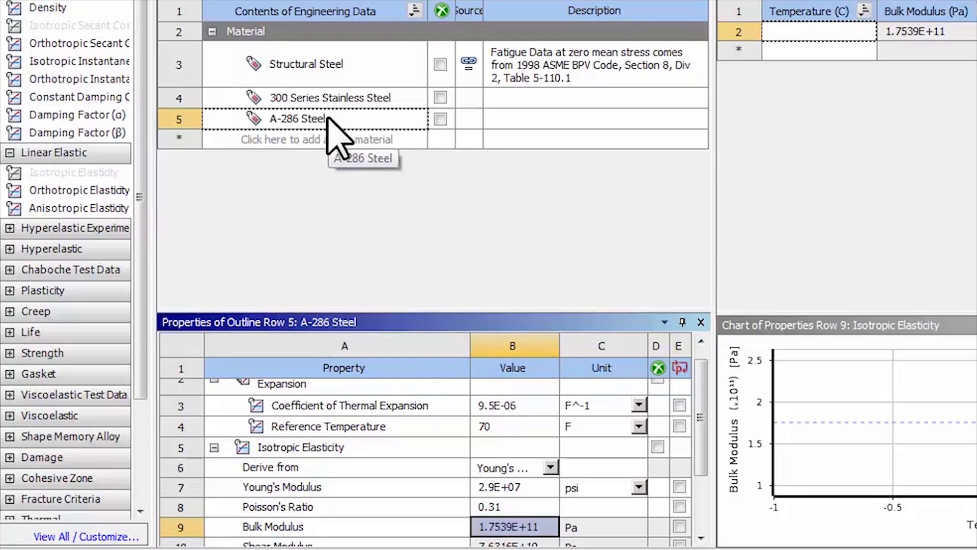
- Return to the project schematic and refresh the Model cell of the Flange static structural system
{"action": "left_click", "coordinate": [224, 0]}
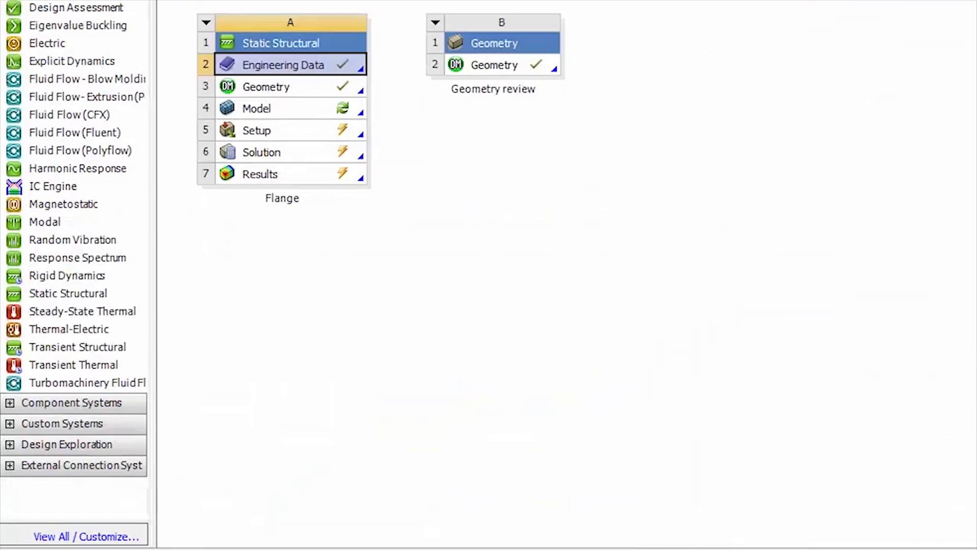
{"action": "double_click", "coordinate": [273, 108]}
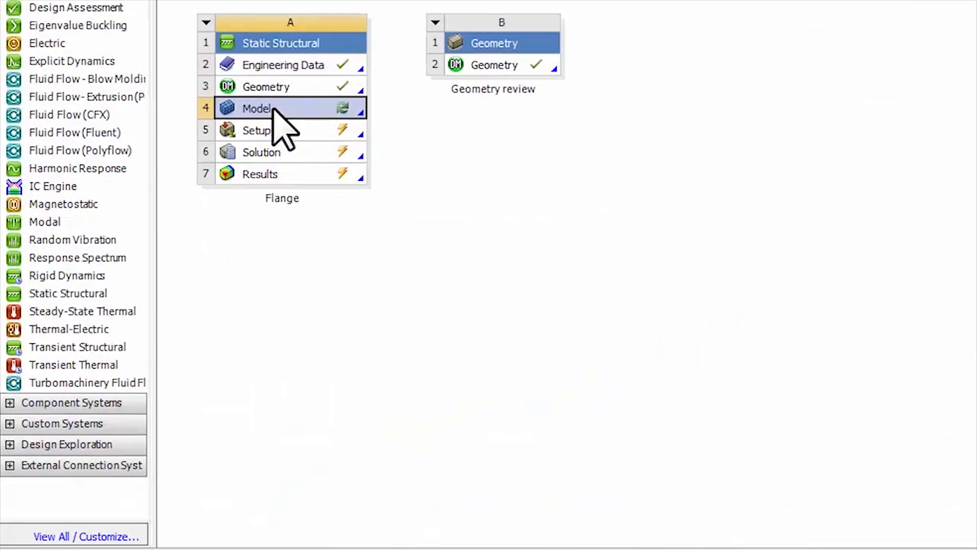
{"action": "right_click", "coordinate": [273, 108]}
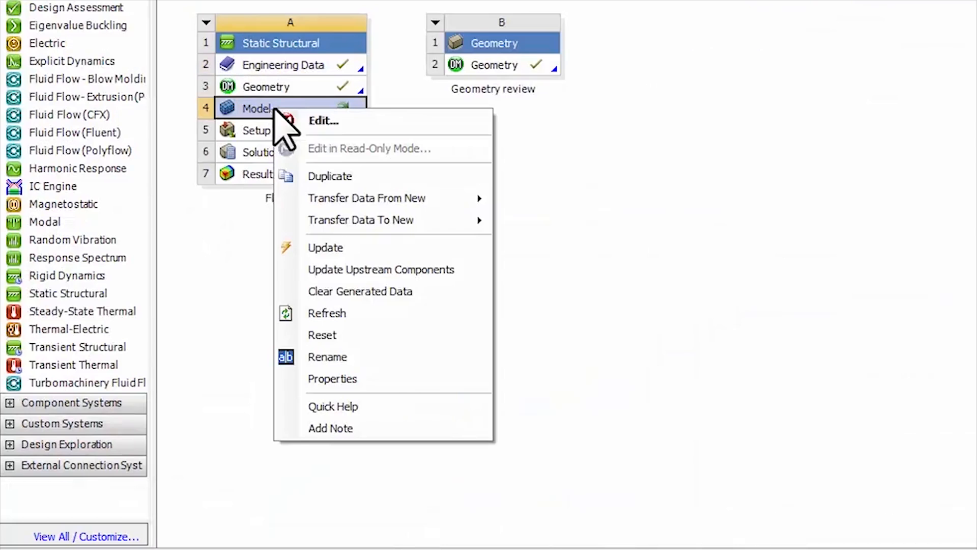
{"action": "left_click", "coordinate": [332, 313]}
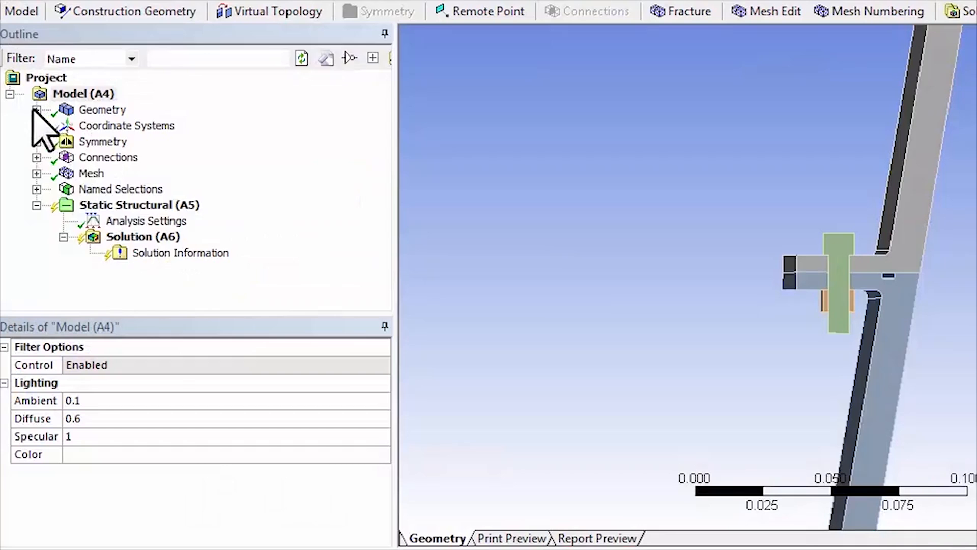
- Assign 300 Series Stainless Steel as the material of the MidNozzle body in the model geometry
{"action": "left_click", "coordinate": [37, 110]}
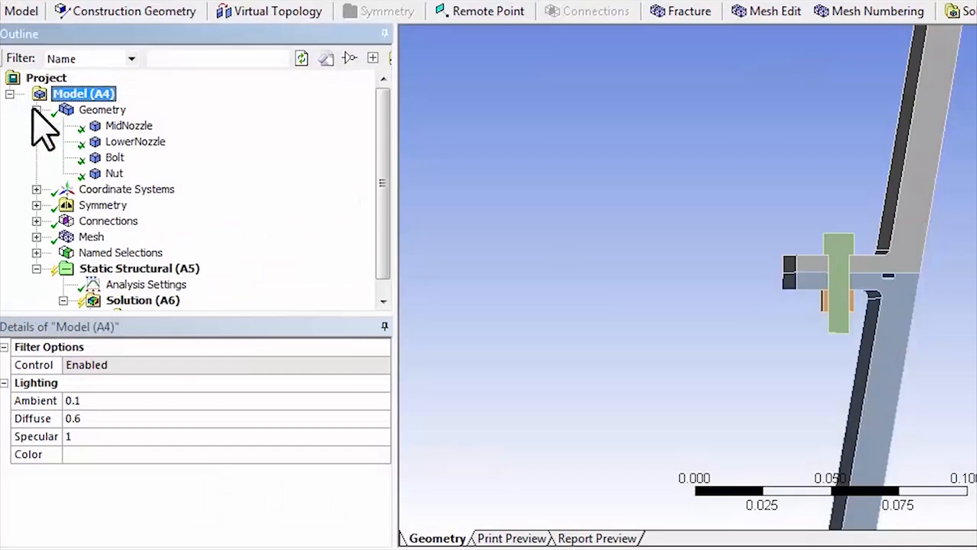
{"action": "left_click", "coordinate": [118, 127]}
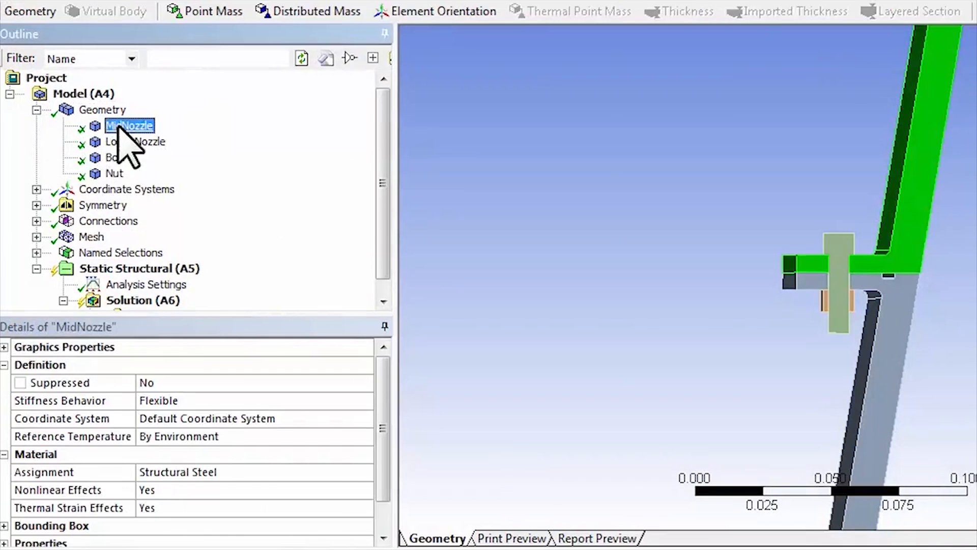
{"action": "left_click", "coordinate": [286, 474]}
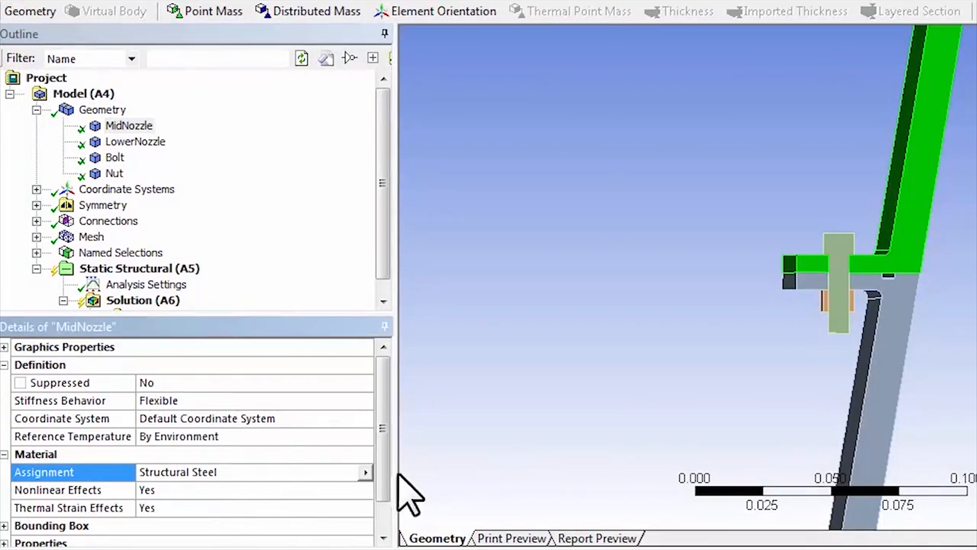
{"action": "left_click", "coordinate": [365, 472]}
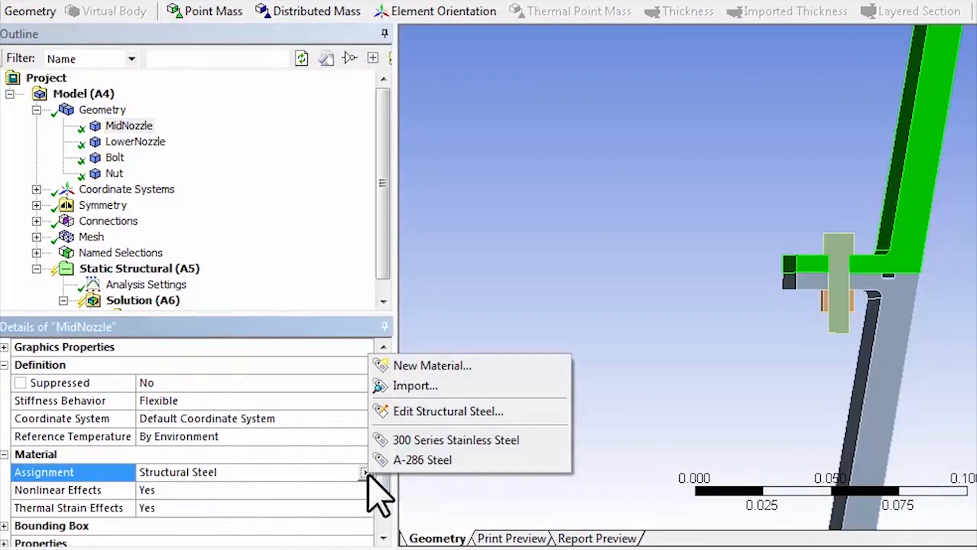
{"action": "left_click", "coordinate": [418, 447]}
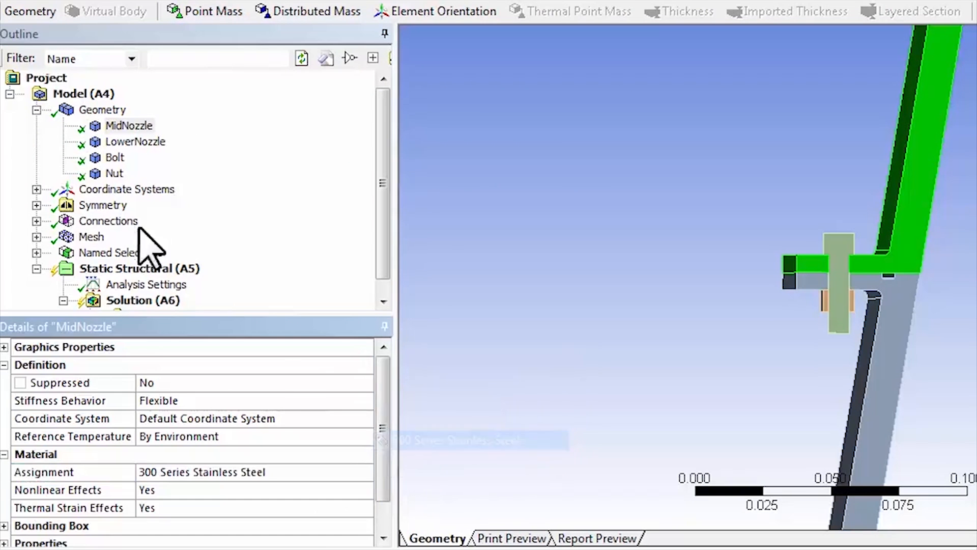
- Change the material assignment of the LowerNozzle body to 300 Series Stainless Steel
{"action": "left_click", "coordinate": [134, 143]}
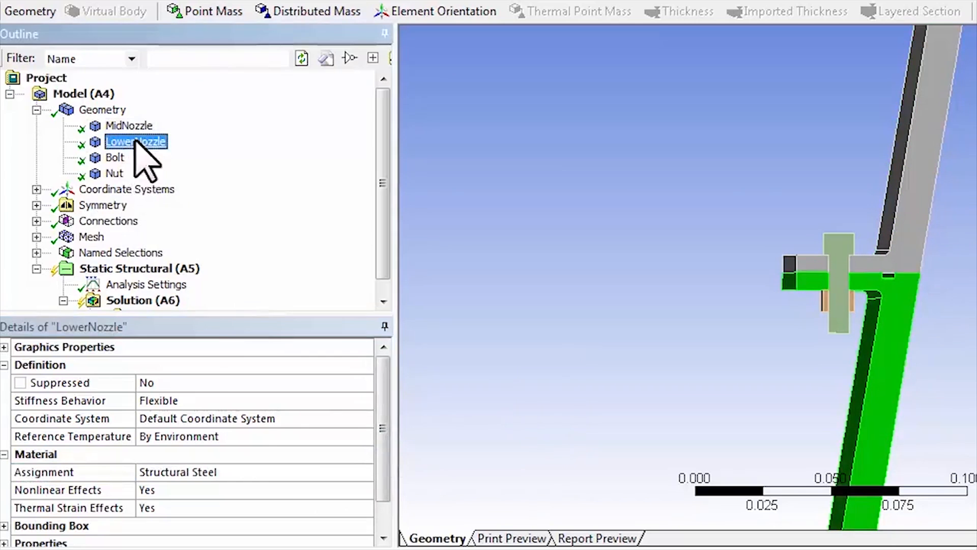
{"action": "left_click", "coordinate": [295, 473]}
{"action": "left_click", "coordinate": [366, 473]}
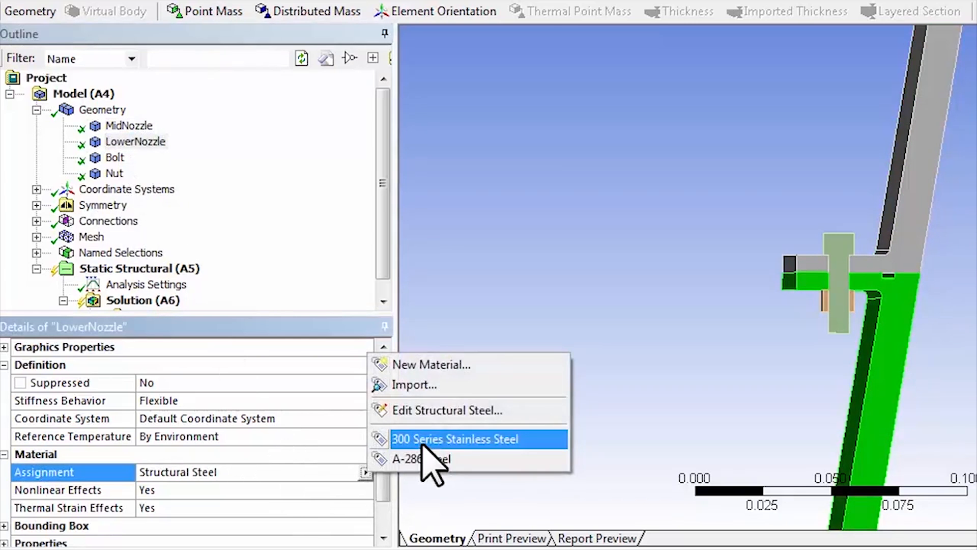
{"action": "left_click", "coordinate": [422, 444]}
- Assign A-286 Steel as the material of the Bolt body
{"action": "left_click", "coordinate": [115, 158]}
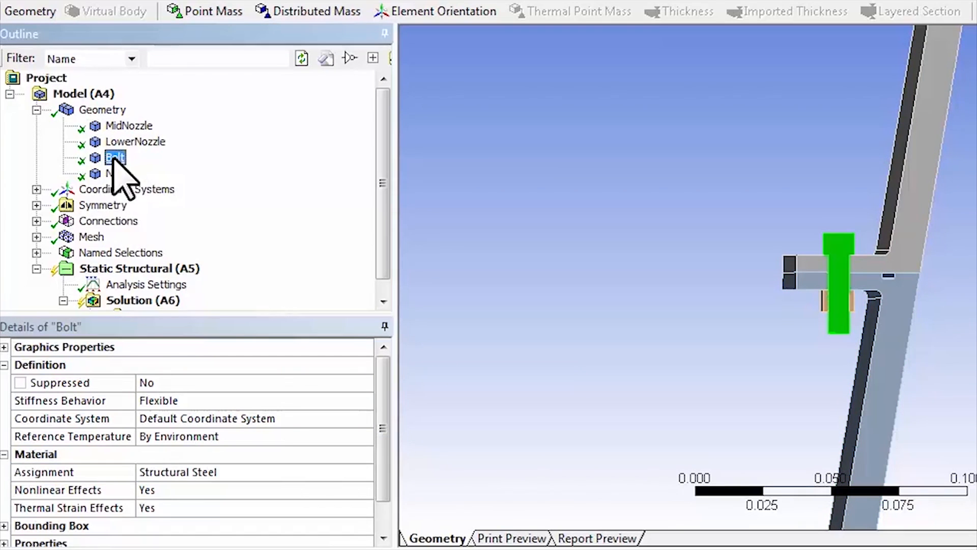
{"action": "left_click", "coordinate": [235, 477]}
{"action": "left_click", "coordinate": [366, 472]}
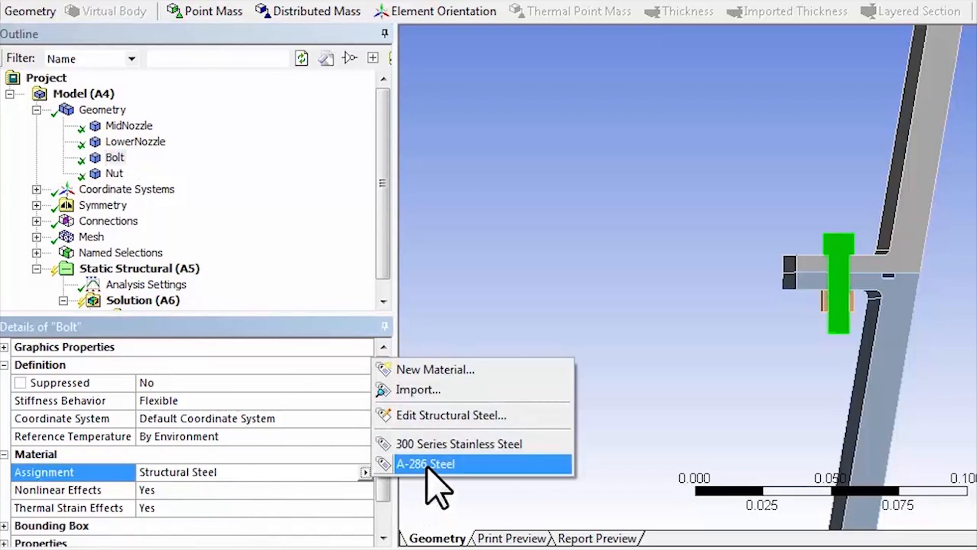
{"action": "left_click", "coordinate": [430, 464]}
- Change the material assignment of the Nut body to A-286 Steel
{"action": "left_click", "coordinate": [114, 174]}
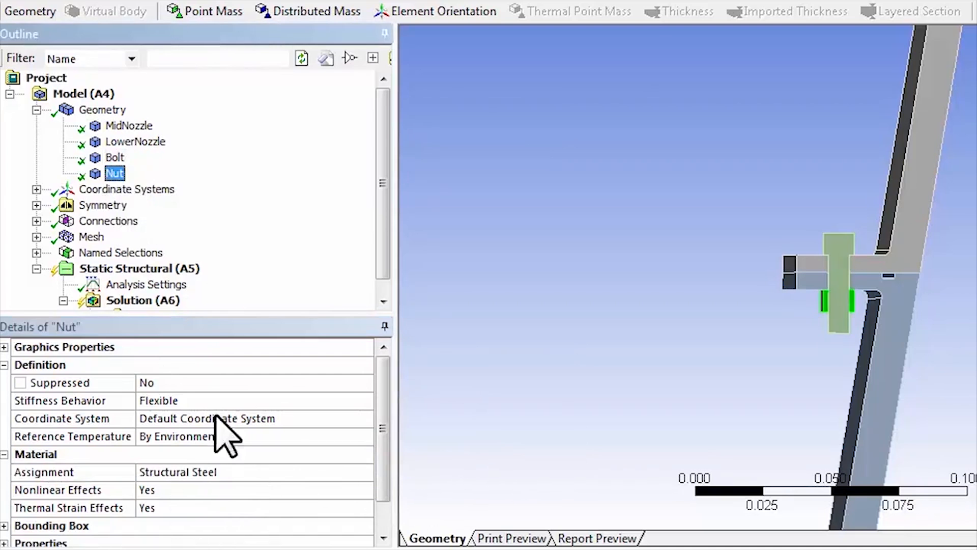
{"action": "left_click", "coordinate": [230, 473]}
{"action": "left_click", "coordinate": [366, 473]}
{"action": "left_click", "coordinate": [430, 462]}
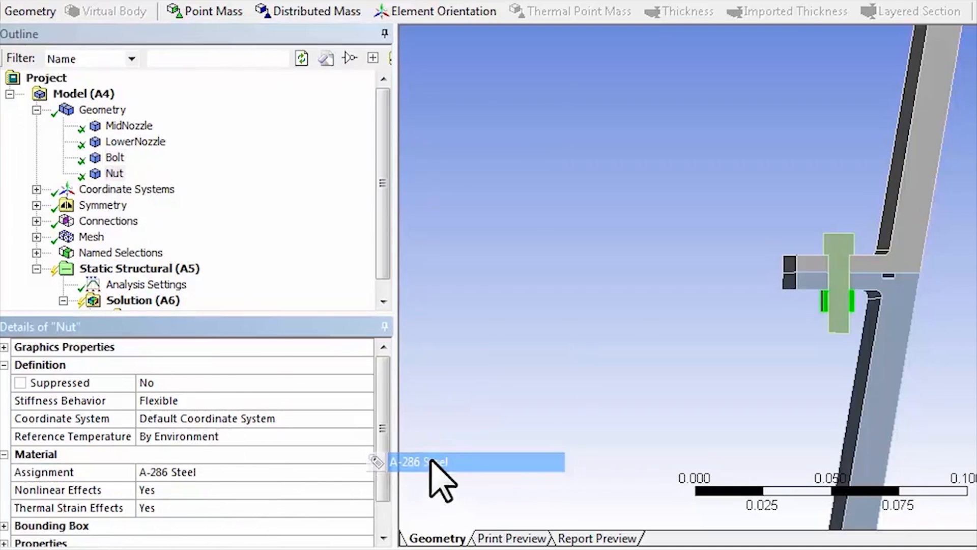